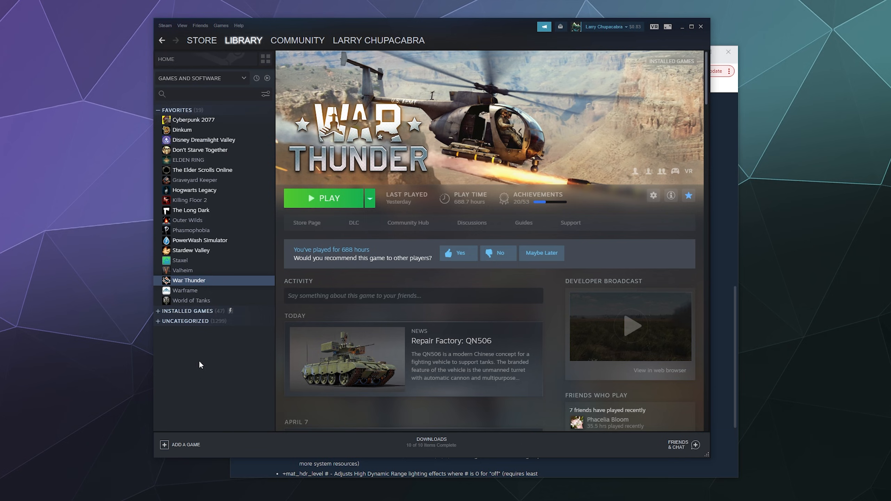
- Set War Thunder's launch options to -windowed in its properties and close the properties window
{"action": "right_click", "coordinate": [225, 281]}
{"action": "left_click", "coordinate": [259, 343]}
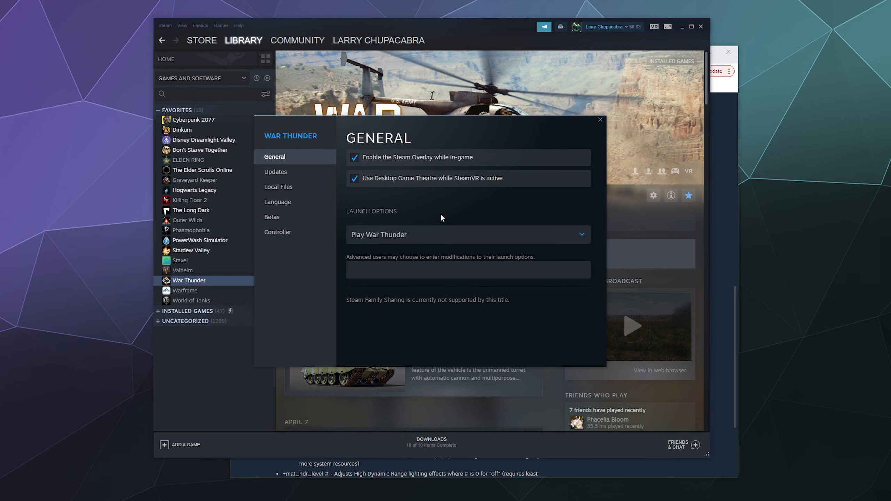
{"action": "left_click", "coordinate": [409, 276]}
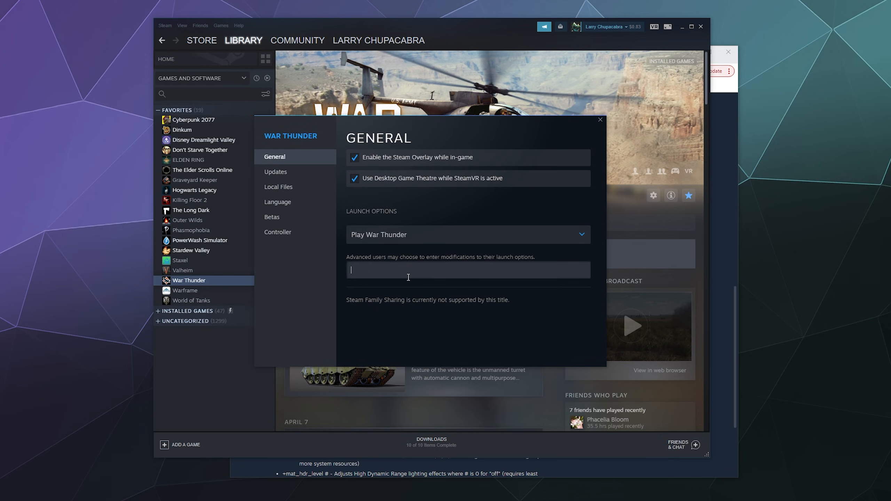
{"action": "type", "text": "-windowed"}
{"action": "left_click", "coordinate": [600, 120]}
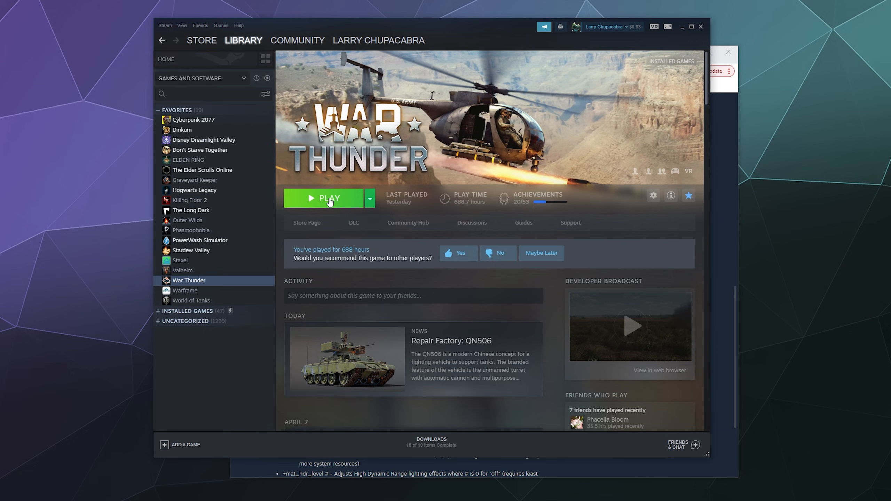
- Reopen War Thunder's properties to check the saved launch options
{"action": "right_click", "coordinate": [244, 279]}
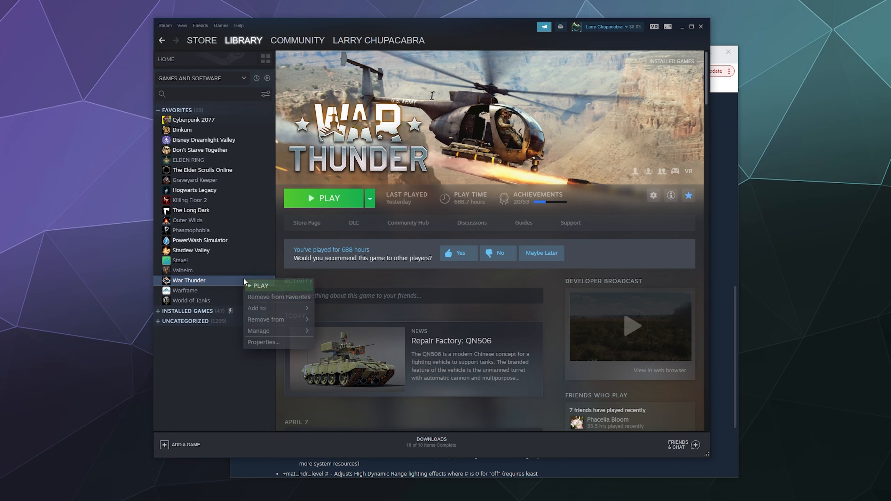
{"action": "left_click", "coordinate": [256, 339]}
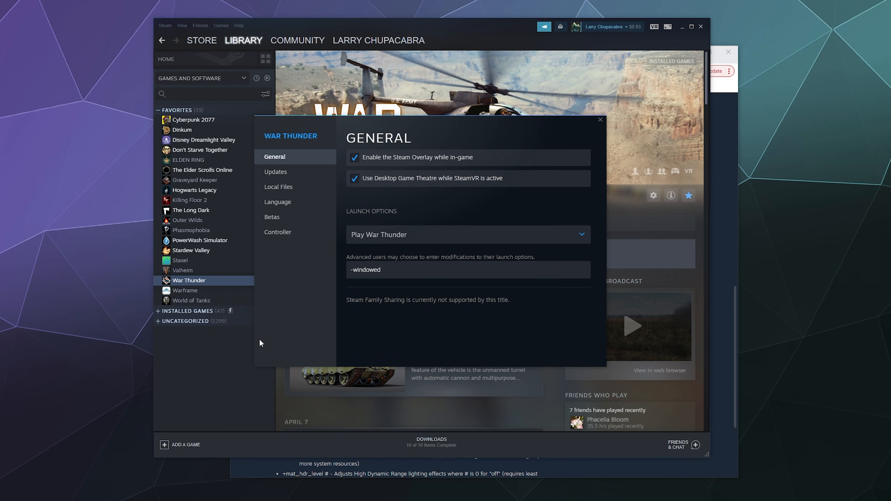
- Switch to the Chrome browser and read through the Common Launch Options on the Steam Support page
{"action": "left_click", "coordinate": [630, 466]}
{"action": "scroll", "coordinate": [631, 466], "scroll_direction": "up", "scroll_amount": 15}
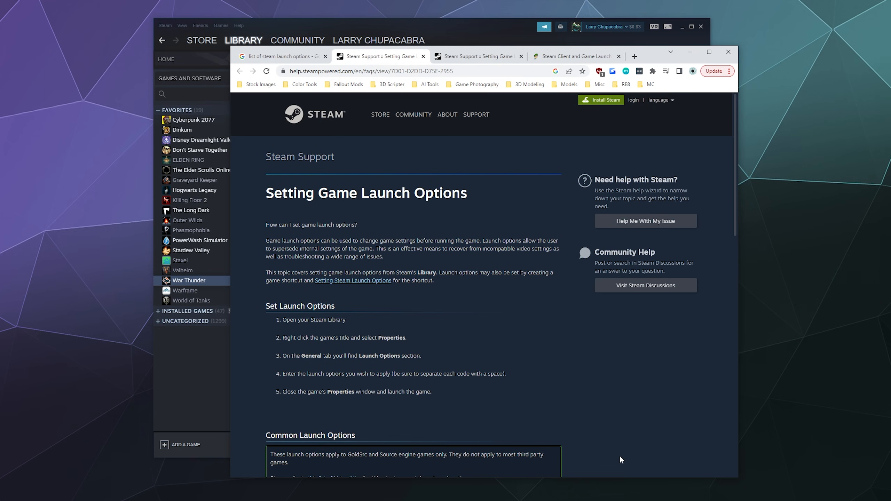
{"action": "scroll", "coordinate": [620, 456], "scroll_direction": "down", "scroll_amount": 8}
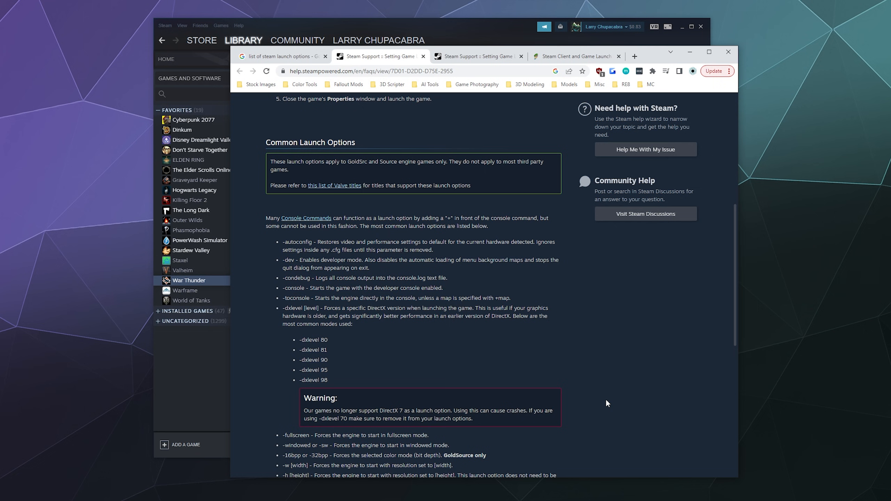
{"action": "scroll", "coordinate": [607, 401], "scroll_direction": "down", "scroll_amount": 3}
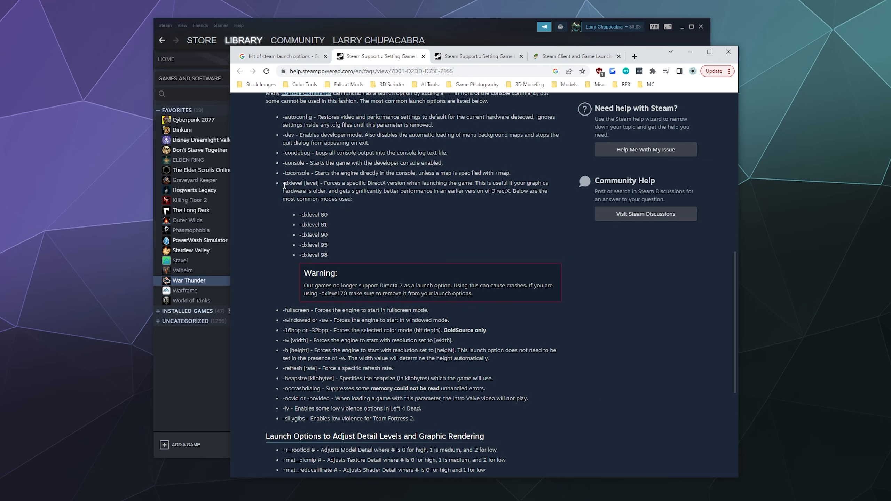
- Check the second Steam Support page and close it as a duplicate of the one already open
{"action": "left_click", "coordinate": [479, 56]}
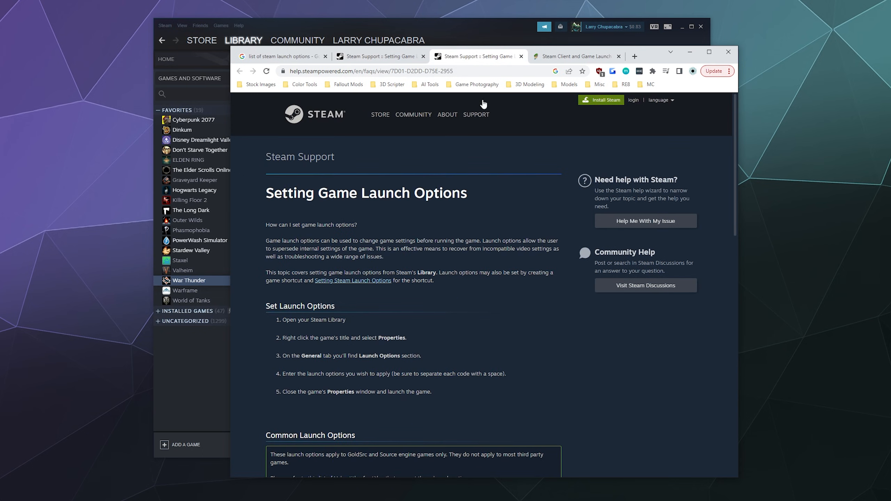
{"action": "scroll", "coordinate": [422, 238], "scroll_direction": "down", "scroll_amount": 5}
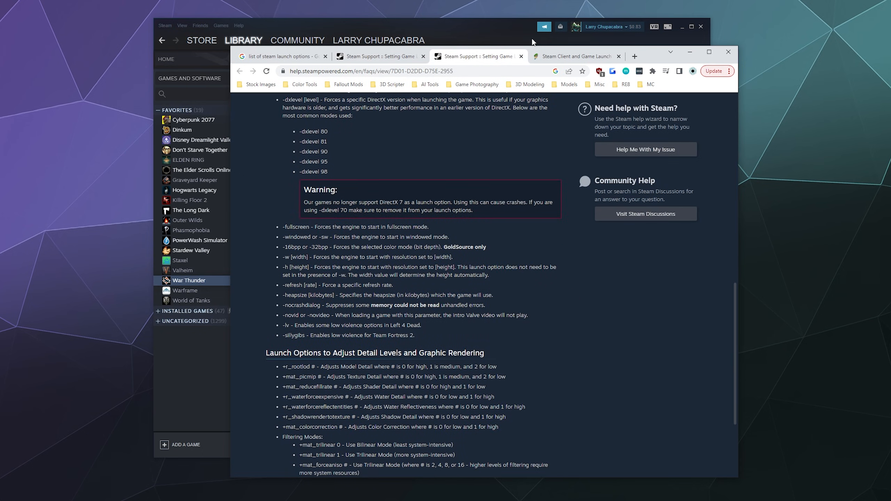
{"action": "left_click", "coordinate": [521, 56]}
{"action": "left_click", "coordinate": [371, 55]}
- Examine the tables of launch options and their purposes in the appuals.com article
{"action": "left_click", "coordinate": [482, 56]}
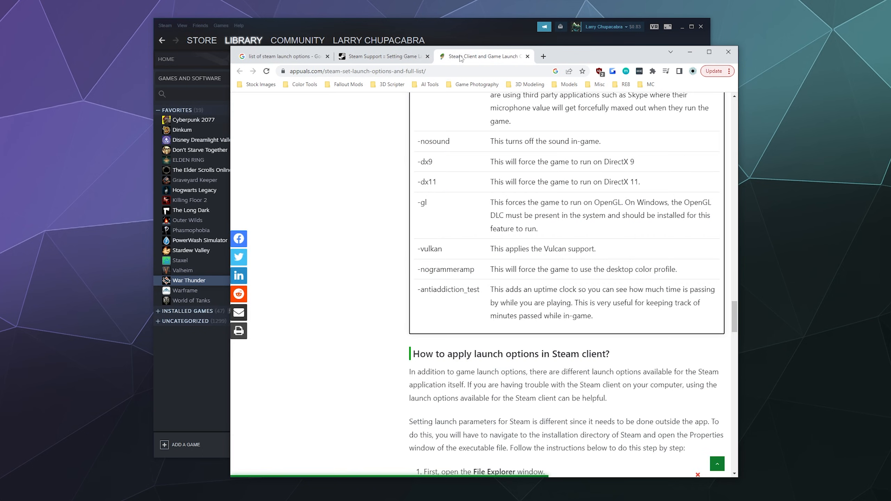
{"action": "scroll", "coordinate": [416, 236], "scroll_direction": "down", "scroll_amount": 7}
{"action": "scroll", "coordinate": [416, 236], "scroll_direction": "up", "scroll_amount": 15}
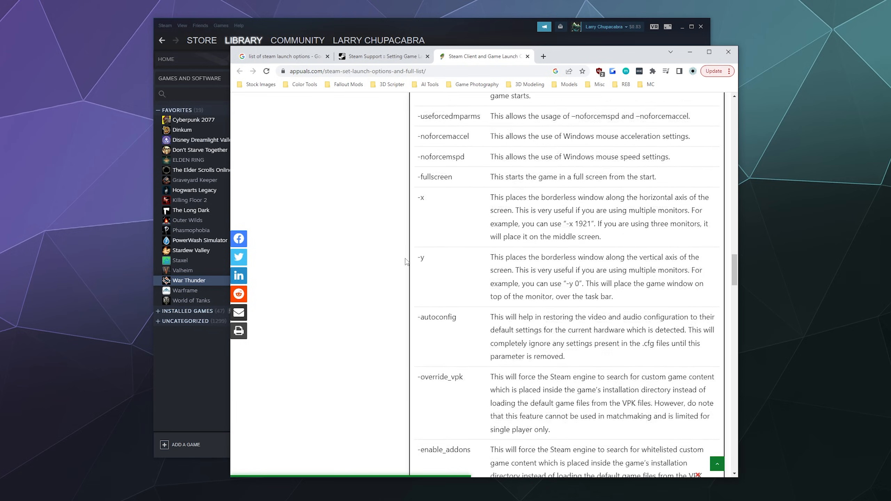
{"action": "scroll", "coordinate": [455, 176], "scroll_direction": "up", "scroll_amount": 10}
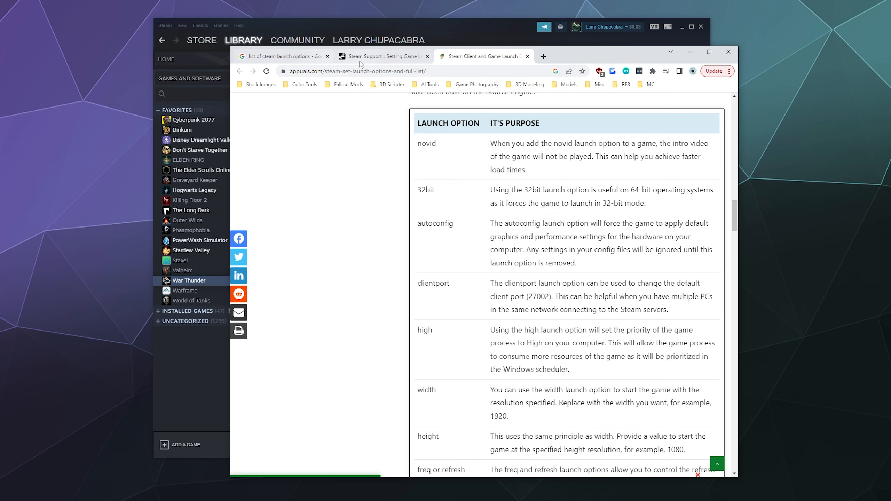
- Return to the Steam Support article and examine the -fullscreen, -h [height] and -novid launch options, highlighting their names
{"action": "left_click", "coordinate": [363, 53]}
{"action": "scroll", "coordinate": [370, 199], "scroll_direction": "down", "scroll_amount": 3}
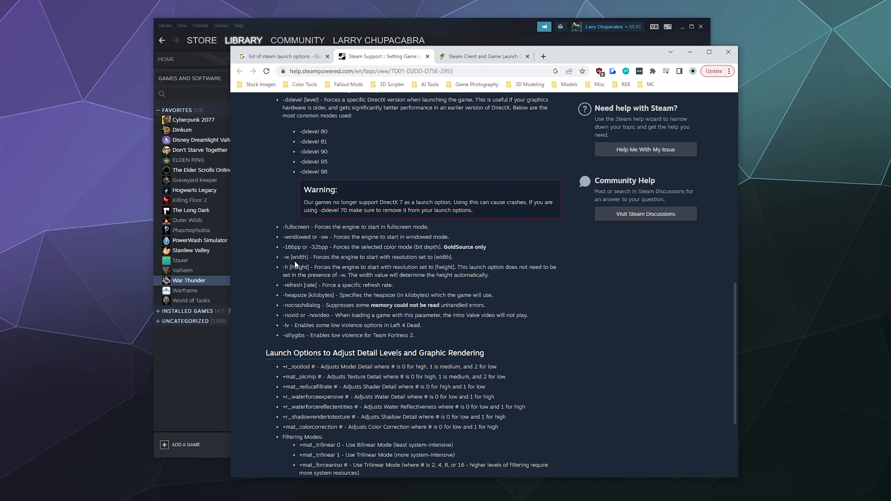
{"action": "left_click_drag", "start_coordinate": [282, 227], "coordinate": [310, 229]}
{"action": "left_click", "coordinate": [298, 239]}
{"action": "left_click_drag", "start_coordinate": [285, 267], "coordinate": [302, 266]}
{"action": "left_click", "coordinate": [298, 278]}
{"action": "left_click_drag", "start_coordinate": [284, 316], "coordinate": [314, 305]}
{"action": "left_click", "coordinate": [287, 295]}
- Review the detail level and graphic rendering options, the setup instructions and the common launch options in the Steam Support article
{"action": "scroll", "coordinate": [298, 320], "scroll_direction": "down", "scroll_amount": 4}
{"action": "scroll", "coordinate": [298, 320], "scroll_direction": "up", "scroll_amount": 6}
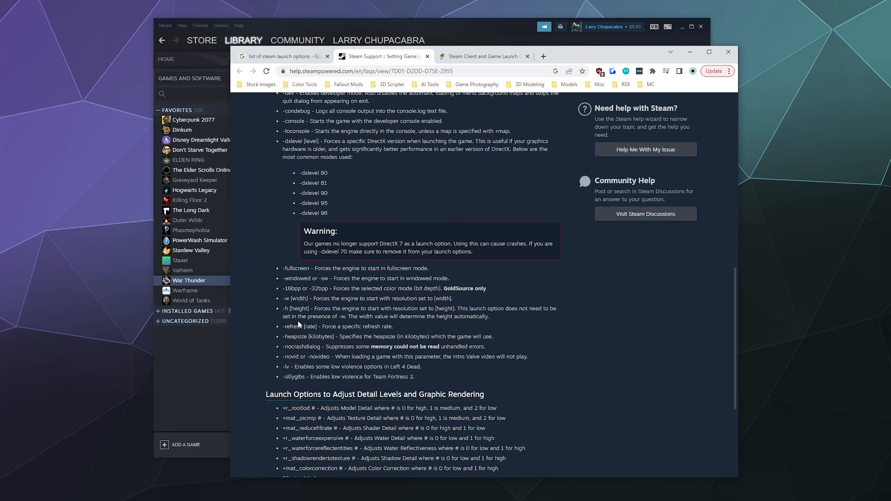
{"action": "scroll", "coordinate": [292, 323], "scroll_direction": "down", "scroll_amount": 2}
{"action": "scroll", "coordinate": [292, 326], "scroll_direction": "down", "scroll_amount": 4}
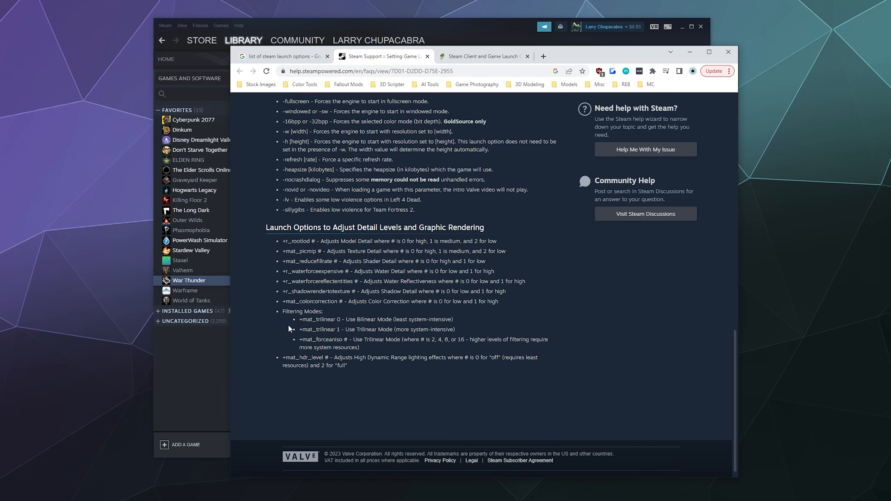
{"action": "scroll", "coordinate": [285, 327], "scroll_direction": "up", "scroll_amount": 20}
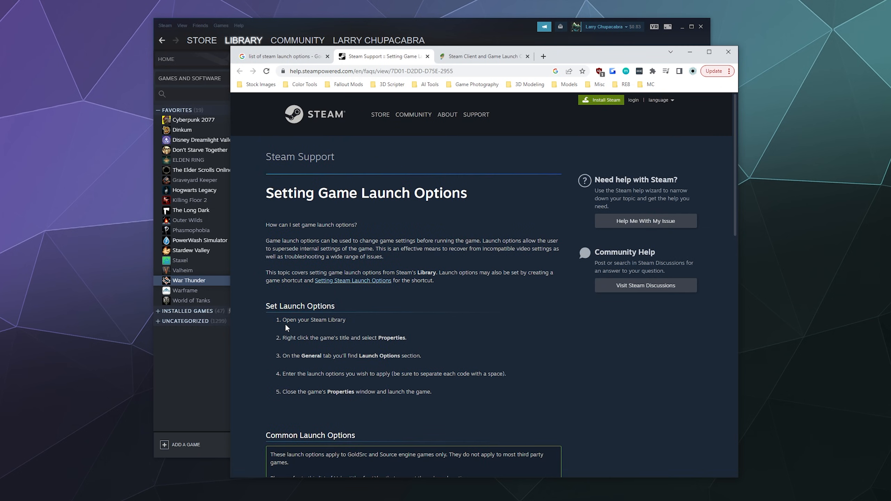
{"action": "scroll", "coordinate": [415, 330], "scroll_direction": "down", "scroll_amount": 10}
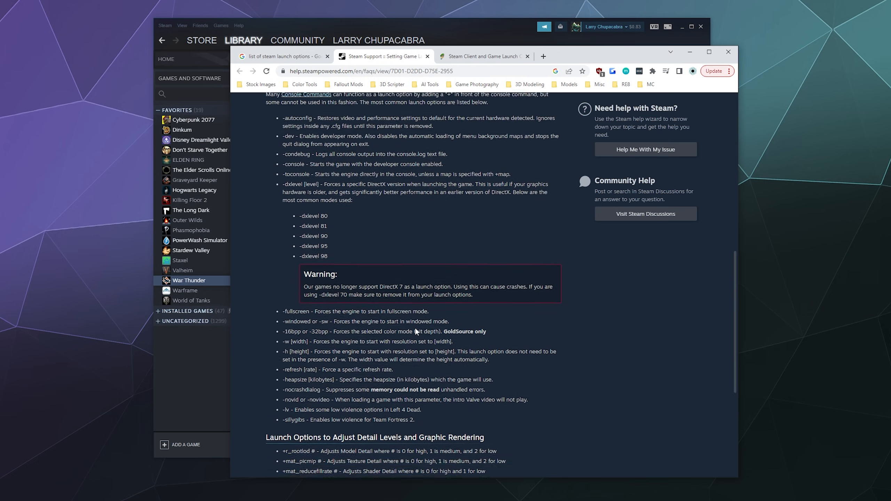
{"action": "scroll", "coordinate": [415, 328], "scroll_direction": "down", "scroll_amount": 1}
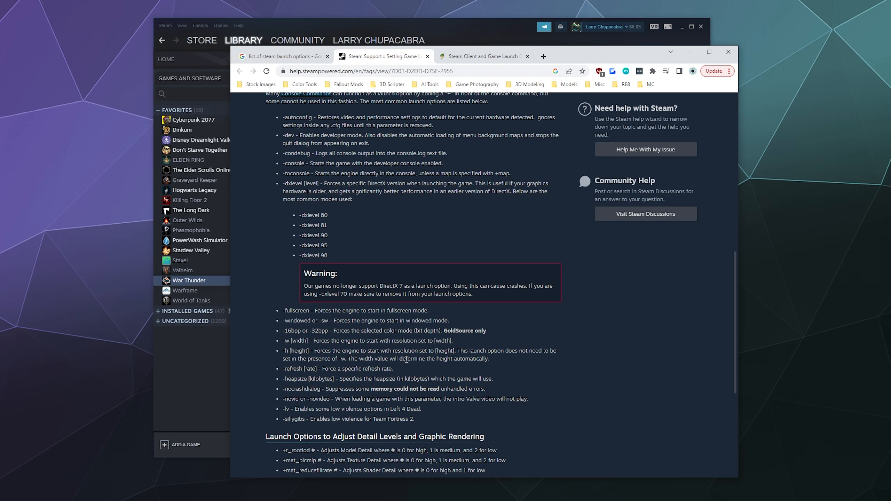
{"action": "scroll", "coordinate": [408, 363], "scroll_direction": "up", "scroll_amount": 2}
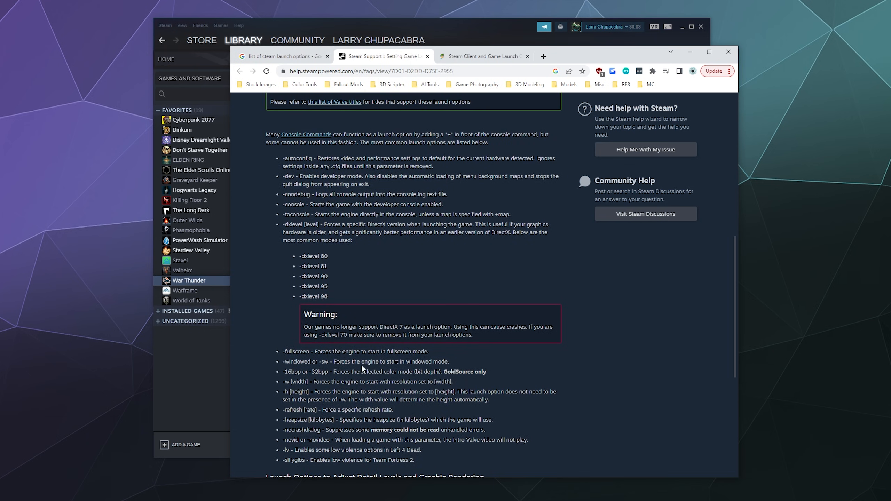
- Copy the -sillygibs launch option from the Steam Support list
{"action": "scroll", "coordinate": [365, 368], "scroll_direction": "down", "scroll_amount": 7}
{"action": "left_click_drag", "start_coordinate": [283, 251], "coordinate": [306, 253]}
{"action": "key", "text": "ctrl+c"}
- Switch back to Steam, paste -sillygibs as War Thunder's launch option and close its properties
{"action": "left_click", "coordinate": [205, 364]}
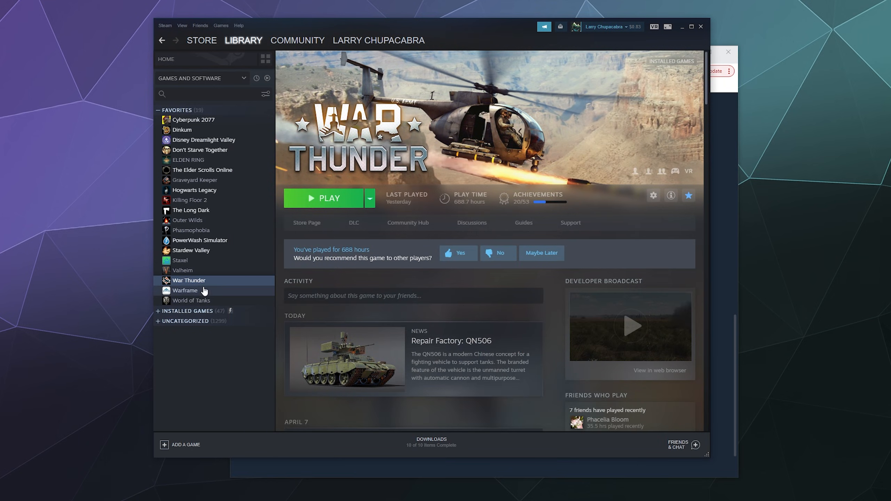
{"action": "right_click", "coordinate": [205, 281]}
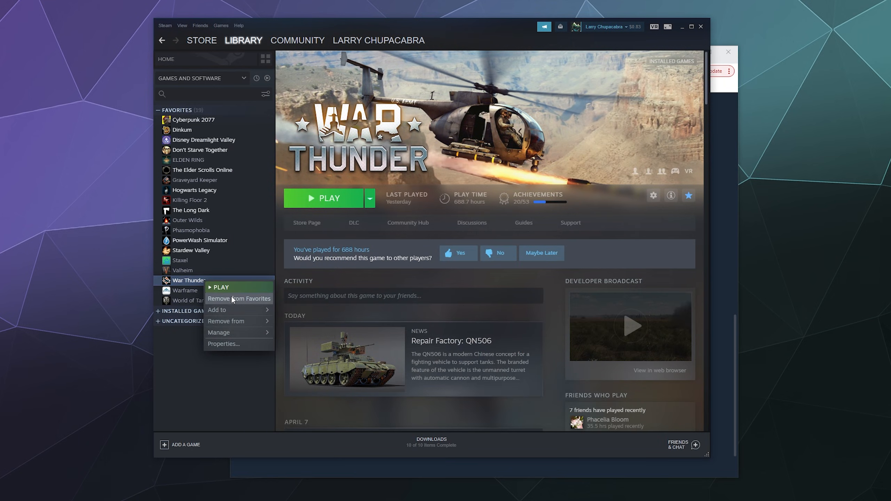
{"action": "left_click", "coordinate": [228, 342]}
{"action": "left_click", "coordinate": [409, 267]}
{"action": "key", "text": "ctrl+v"}
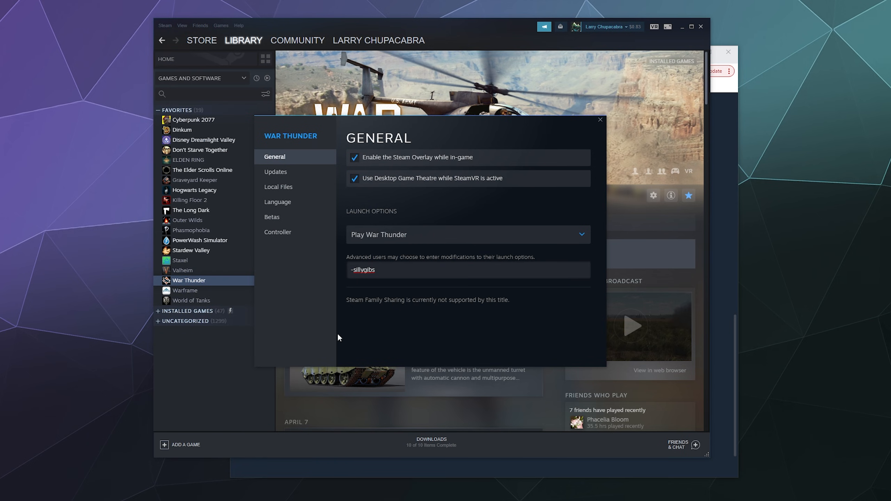
{"action": "left_click", "coordinate": [600, 119]}
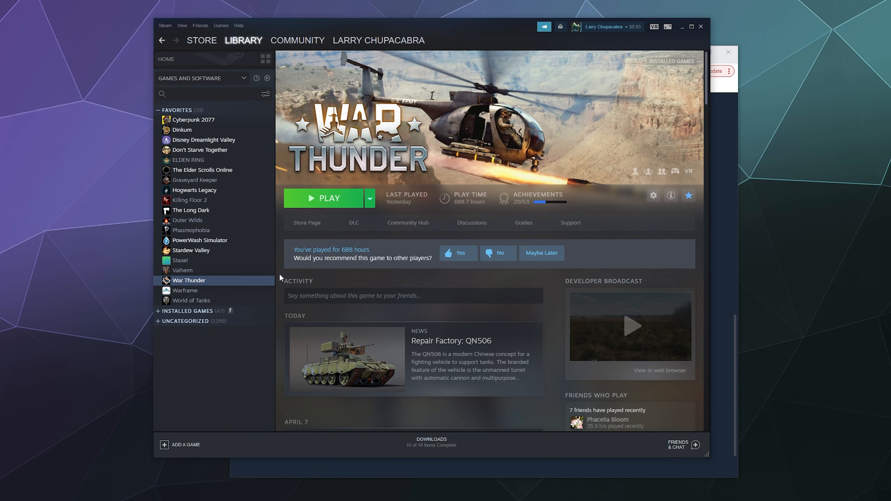
- Reopen War Thunder's properties and clear its launch options
{"action": "right_click", "coordinate": [211, 280]}
{"action": "left_click", "coordinate": [231, 344]}
{"action": "key", "text": "Tab"}
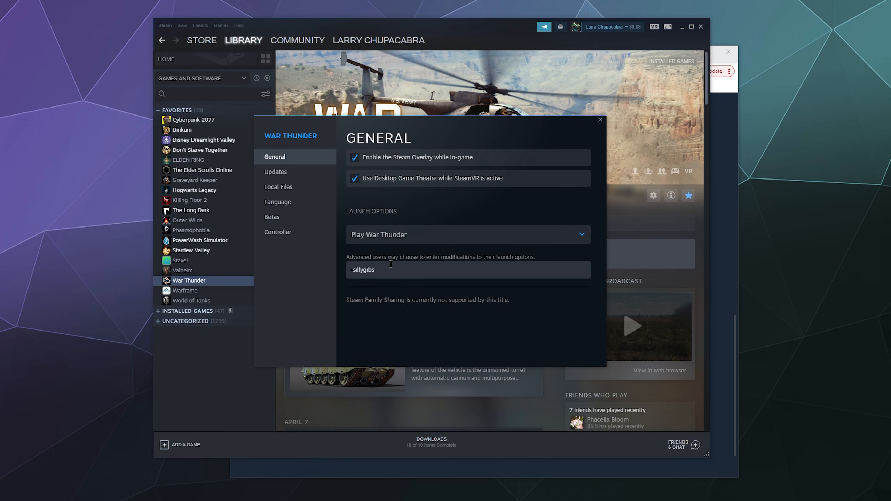
{"action": "key", "text": "BackSpace"}
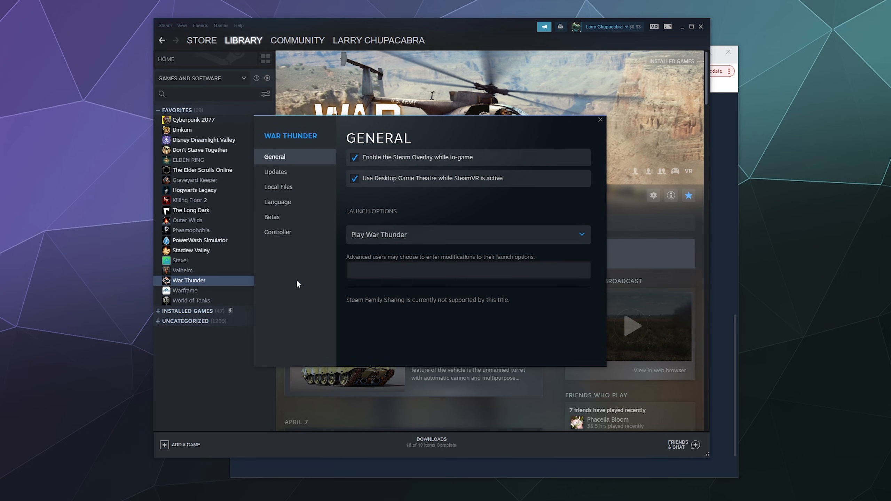
- Compare the Steam Support launch option list with War Thunder's launch options field, ending back on the support article in Chrome
{"action": "left_click", "coordinate": [305, 468]}
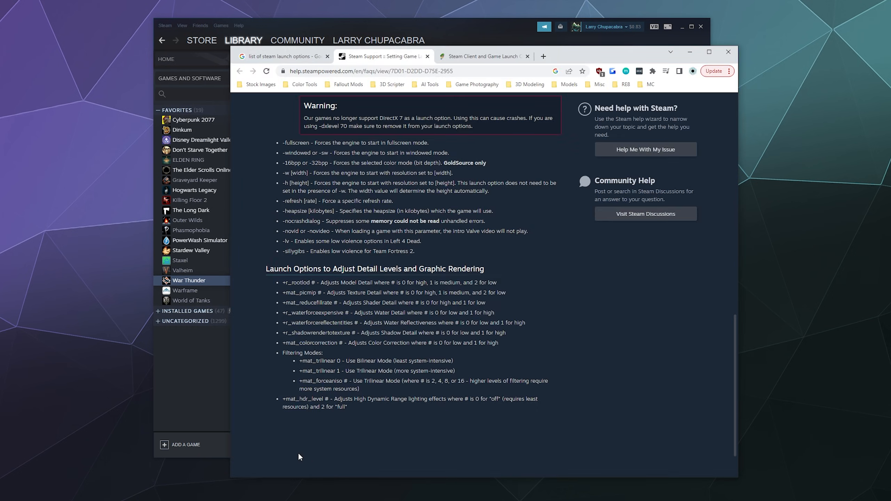
{"action": "left_click", "coordinate": [183, 364]}
{"action": "right_click", "coordinate": [208, 281]}
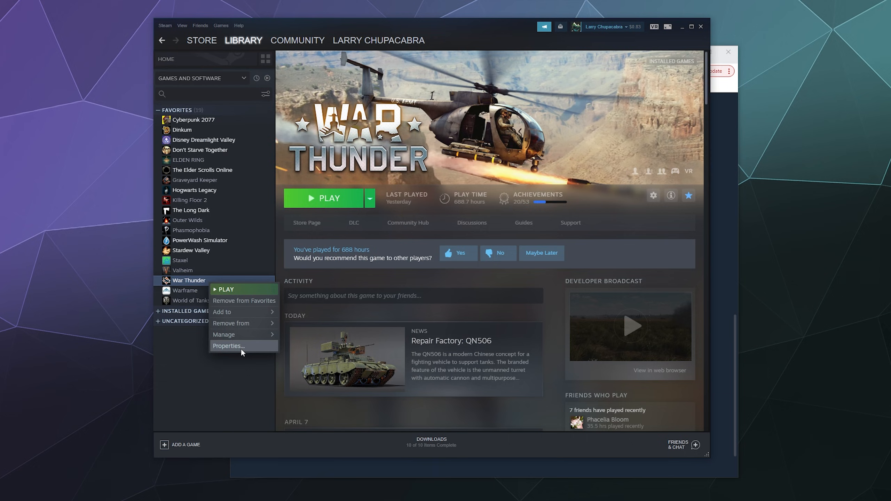
{"action": "left_click", "coordinate": [227, 346]}
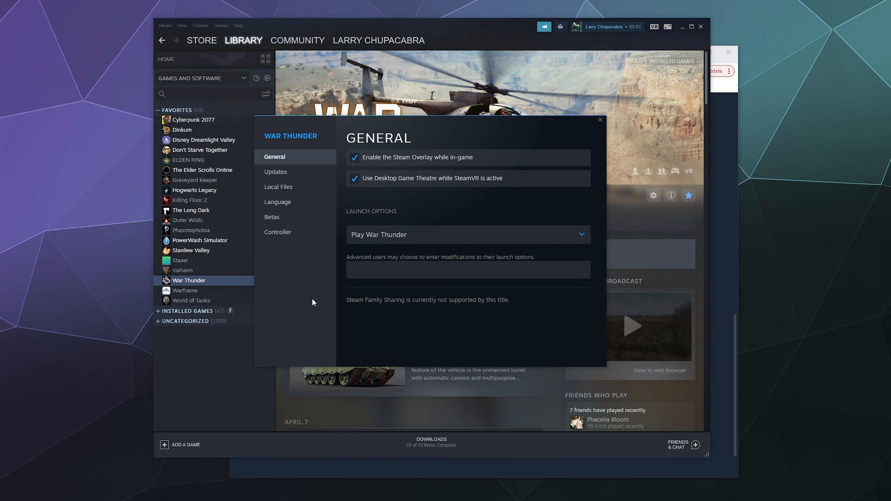
{"action": "left_click", "coordinate": [314, 471]}
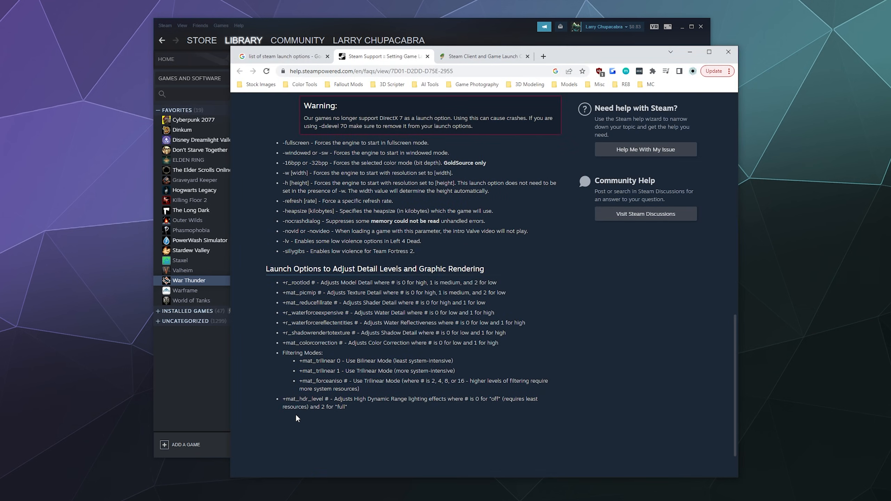